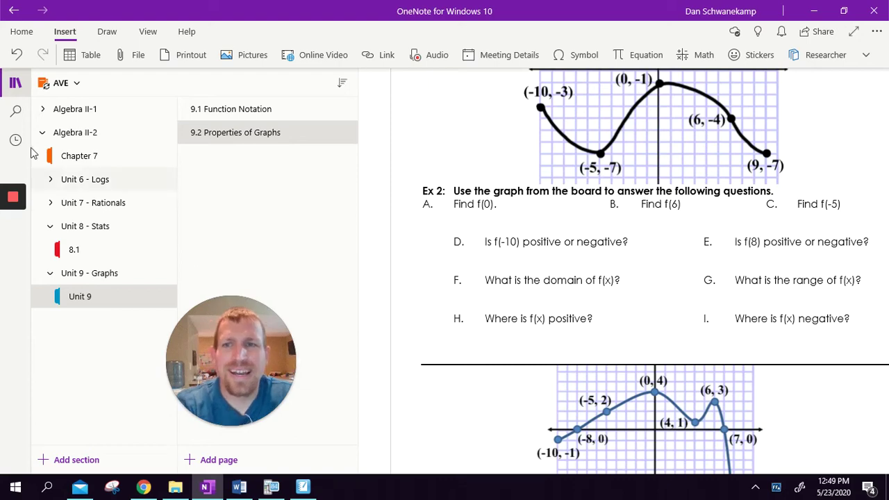
Collapse the section and page list and scroll to the top of the Interpreting Graphs notes
left_click(16, 82)
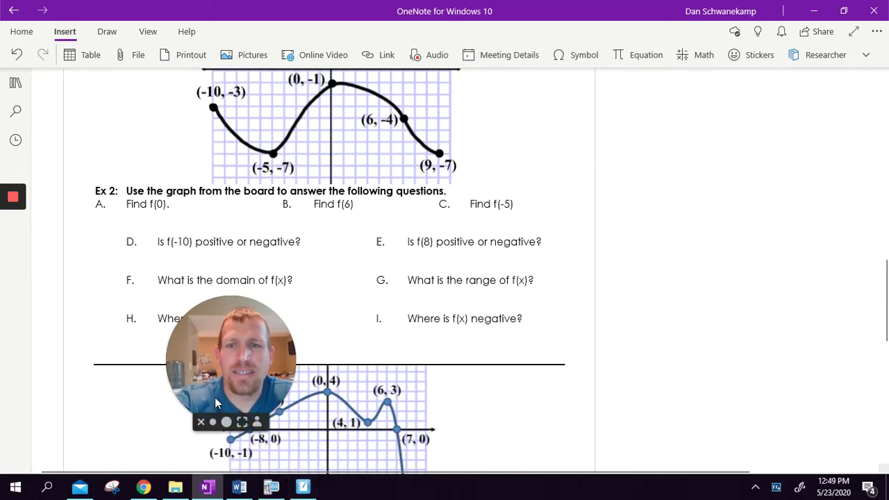
left_click_drag(271, 380, 734, 336)
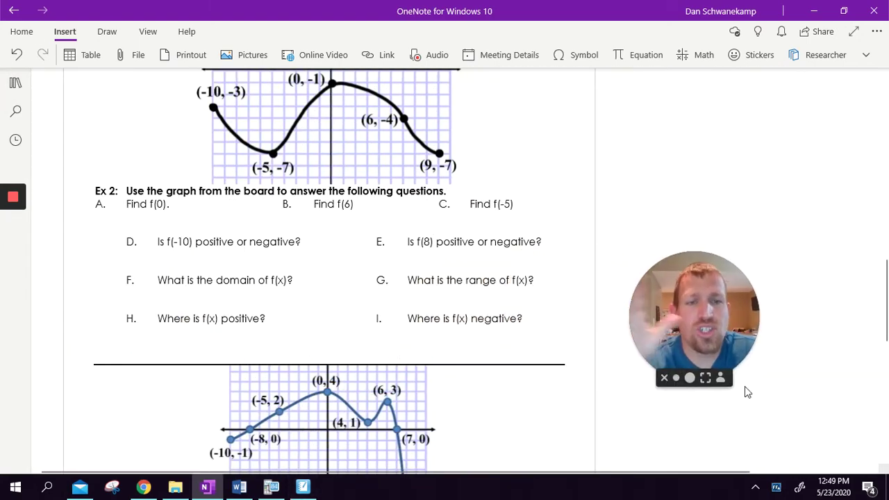
left_click(690, 378)
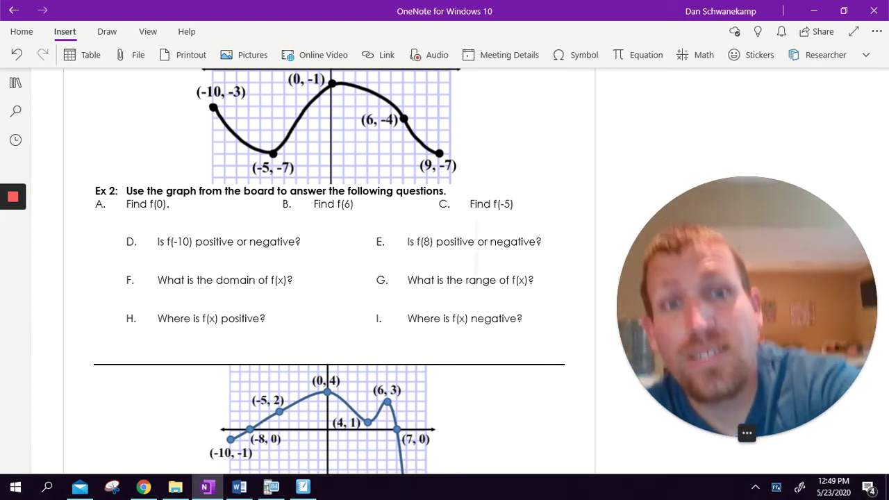
scroll(320, 271, "down", 1)
scroll(319, 271, "up", 10)
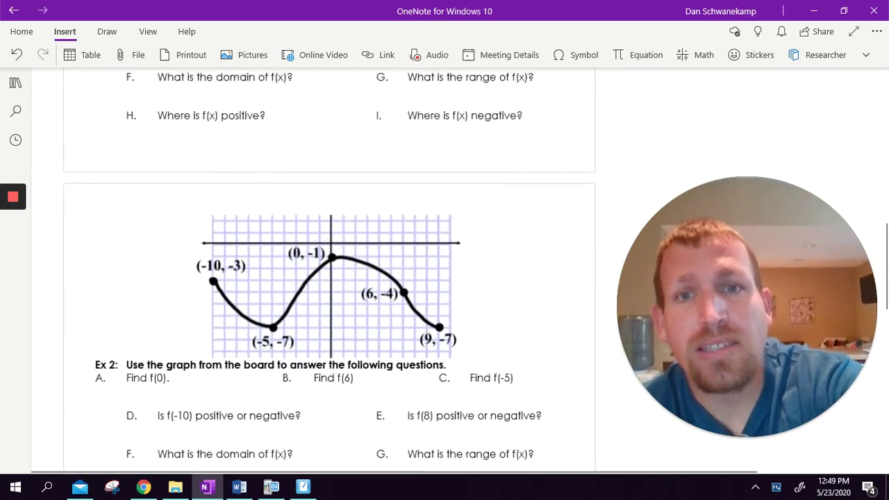
scroll(329, 271, "up", 3)
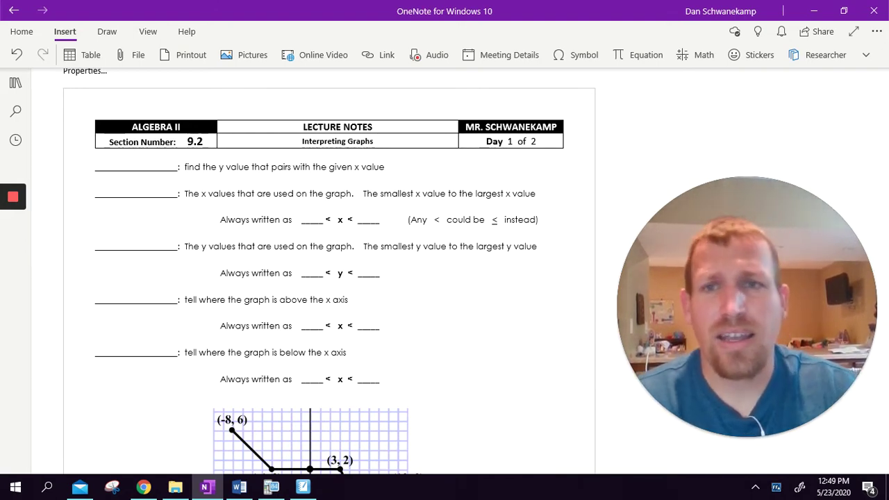
Return to the top of the Section 9.2 page showing the five empty definition blanks
mouse_move(745, 434)
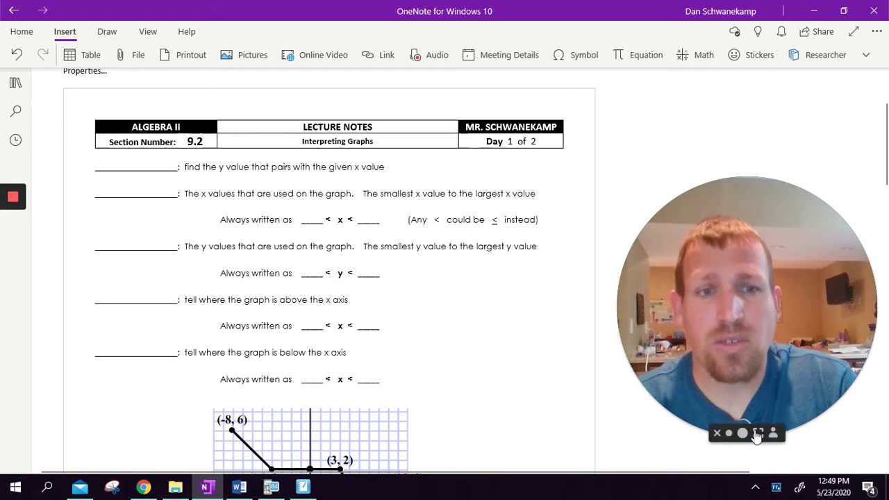
left_click(718, 433)
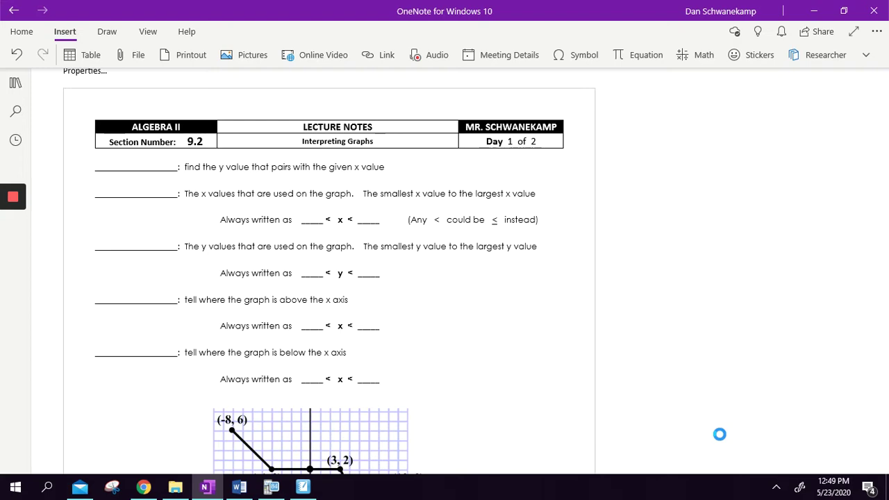
scroll(719, 434, "down", 5)
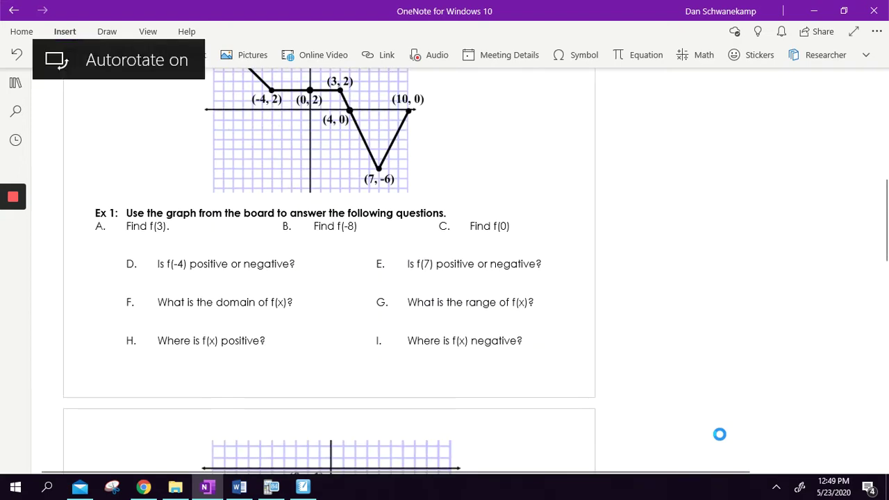
scroll(720, 434, "up", 5)
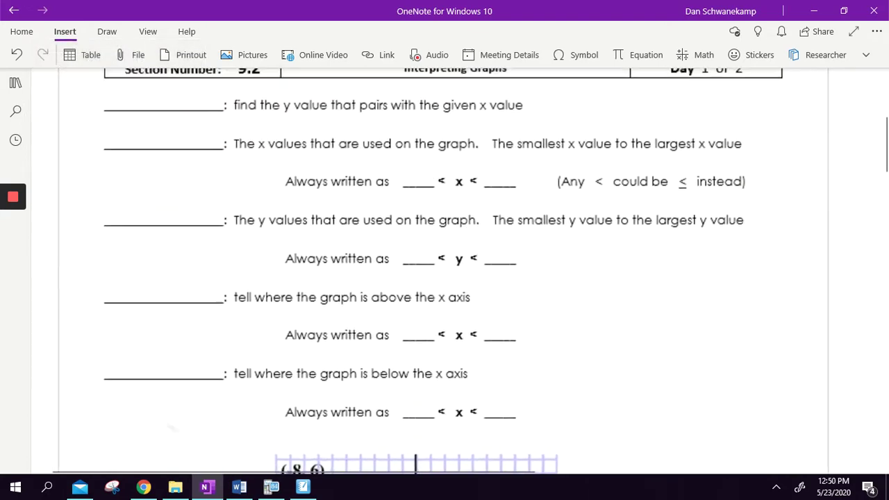
scroll(720, 434, "up", 1)
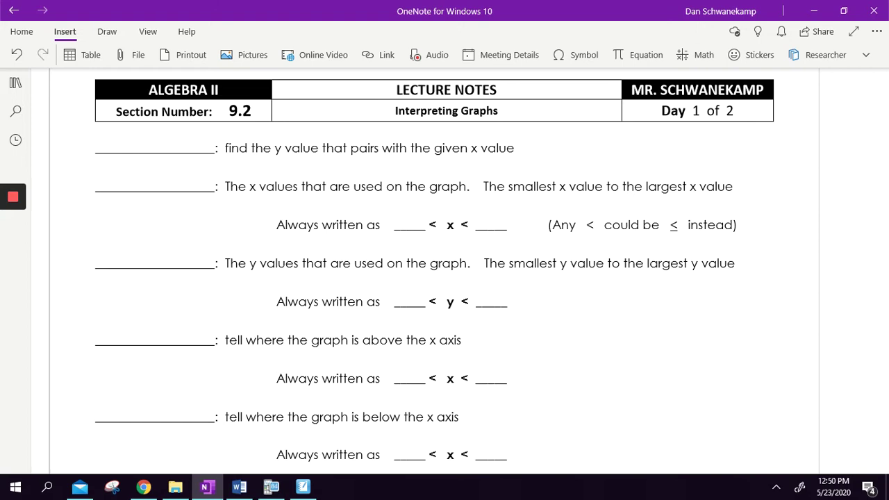
Highlight 'y value' in the first definition with the yellow highlighter
left_click(107, 32)
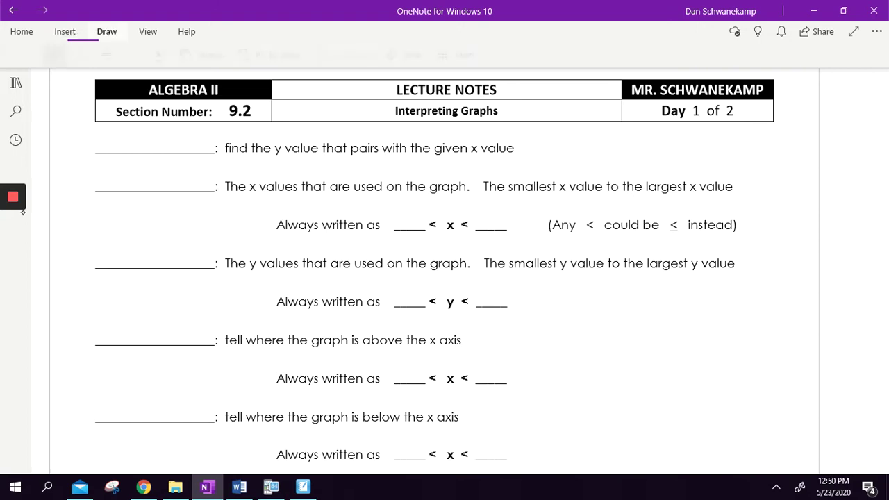
left_click(408, 52)
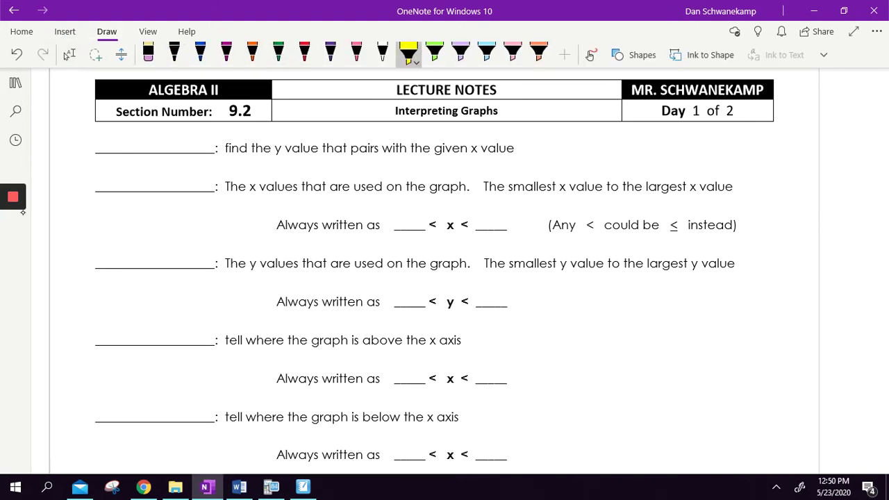
left_click_drag(270, 148, 314, 148)
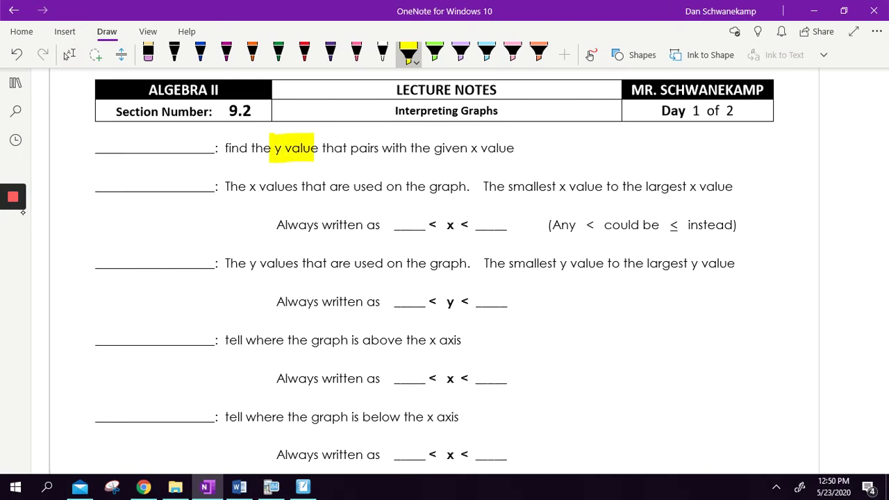
Handwrite f(x) in the first blank in blue and magenta, and underline 'smallest x value' in magenta
left_click(201, 52)
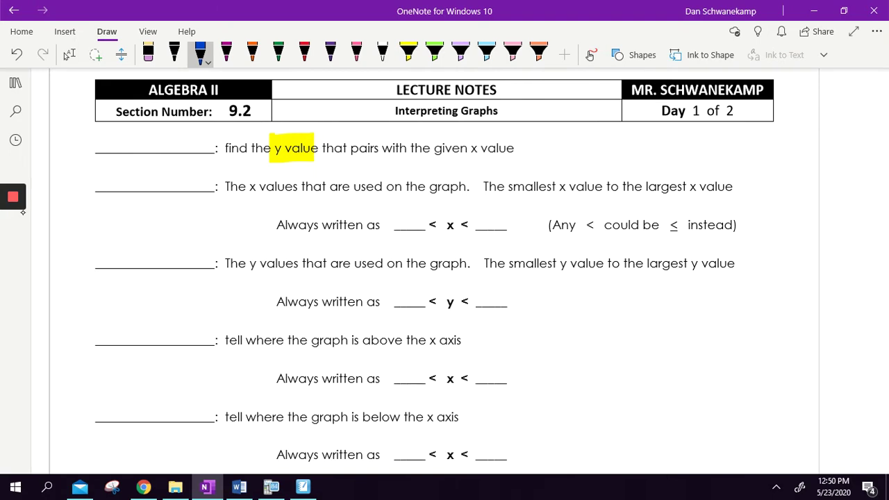
left_click_drag(128, 126, 120, 147)
mouse_move(116, 139)
left_mouse_down()
mouse_move(139, 146)
mouse_move(180, 136)
left_mouse_up()
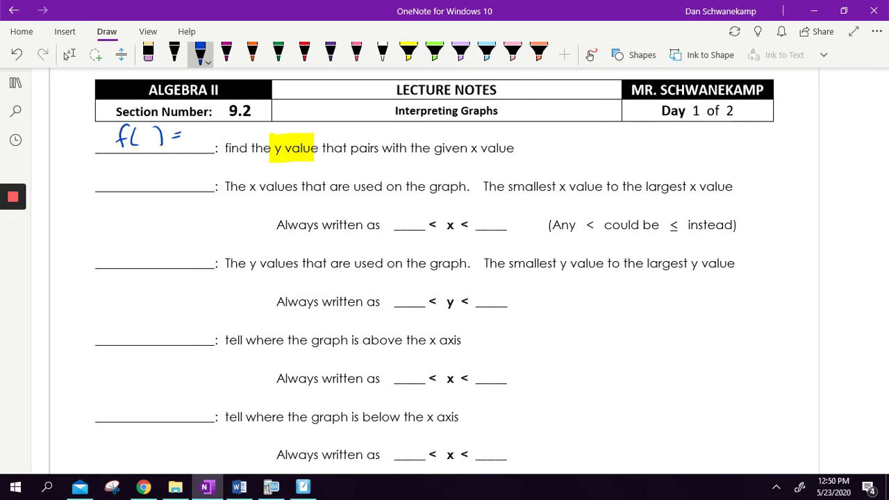
left_click(226, 52)
left_click_drag(141, 131, 154, 144)
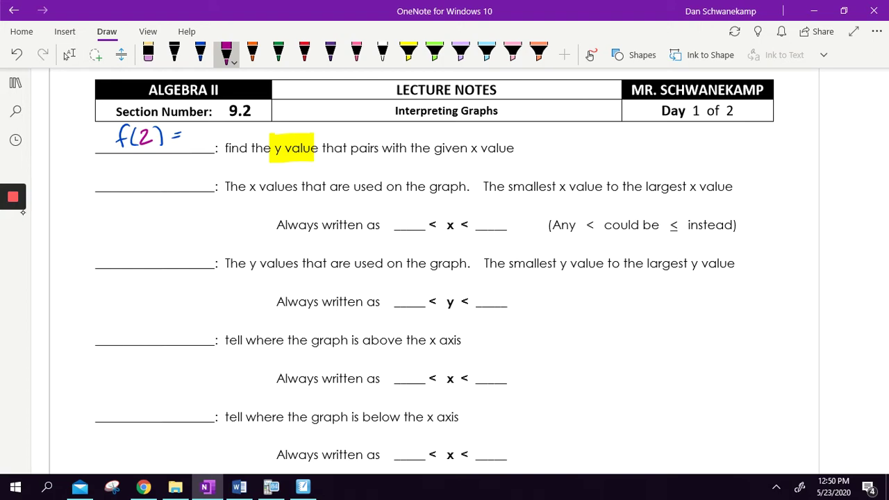
mouse_move(171, 134)
left_mouse_down()
mouse_move(181, 138)
mouse_move(150, 139)
left_mouse_up()
left_click_drag(517, 196, 728, 192)
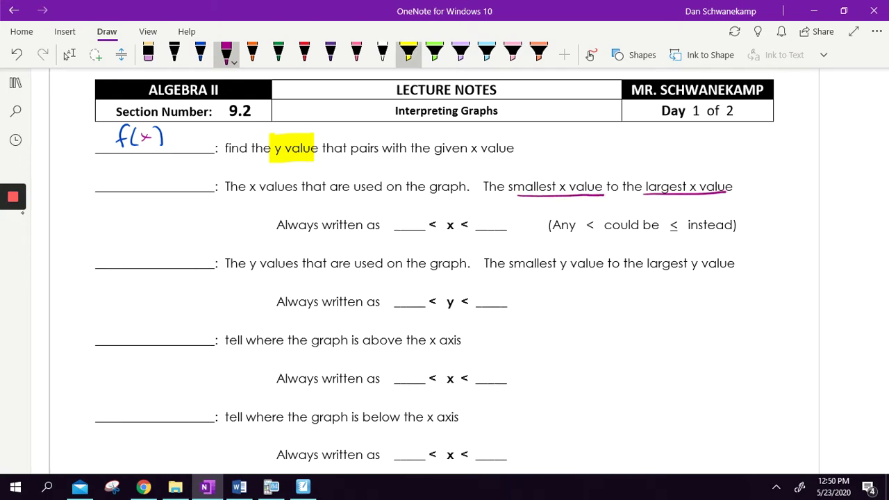
Highlight the 'Always written as' x notation line and its '≤' note in yellow
left_click(408, 52)
left_click_drag(277, 226, 518, 226)
mouse_move(589, 225)
left_mouse_down()
mouse_move(715, 225)
mouse_move(553, 225)
mouse_move(729, 228)
left_mouse_up()
key("Escape")
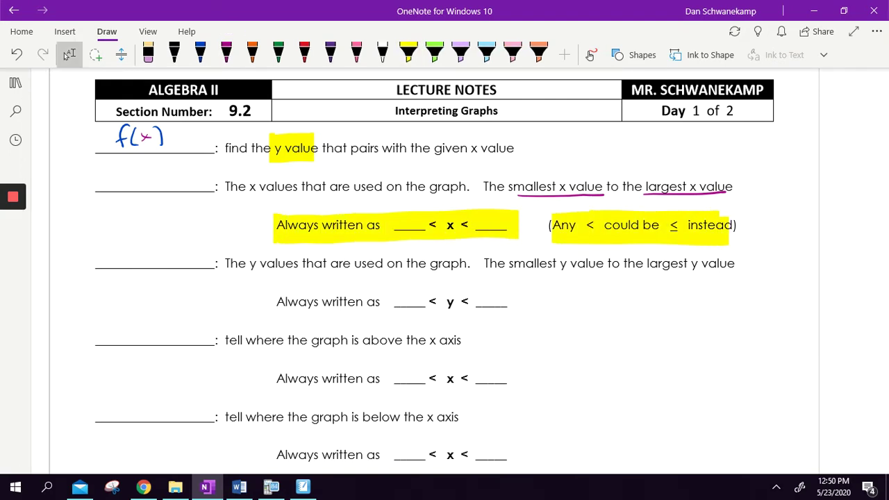
In magenta, underline 'x values that are used' and write Domain in the second blank
left_click(226, 52)
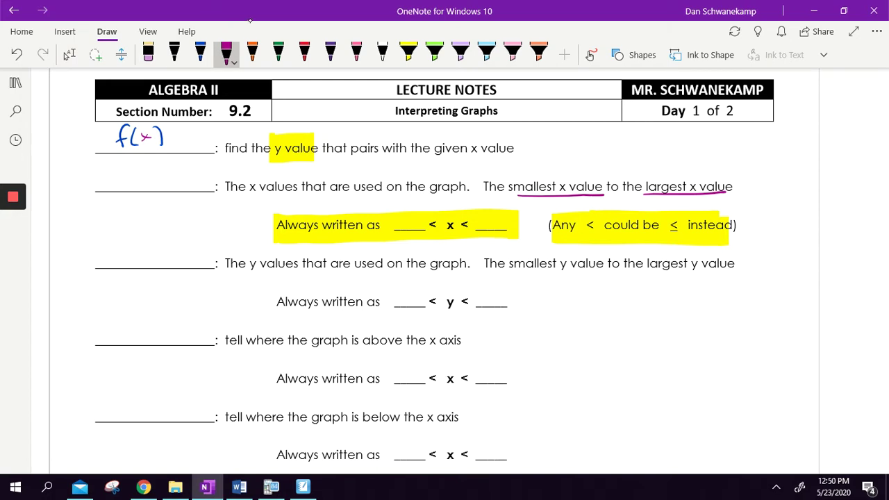
left_click_drag(239, 198, 381, 190)
mouse_move(103, 166)
left_mouse_down()
mouse_move(115, 184)
mouse_move(148, 175)
mouse_move(191, 180)
left_mouse_up()
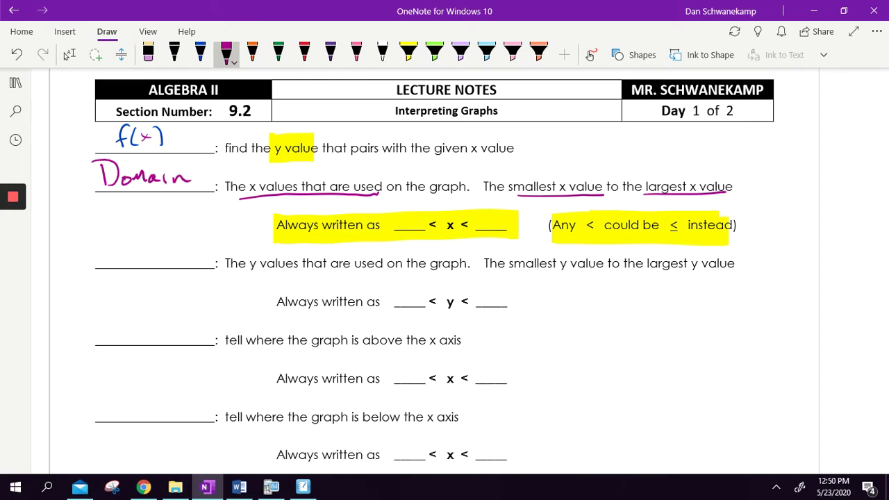
Highlight the y-values definition and its 'Always written as' y notation line in green
left_click(434, 52)
left_click_drag(232, 264, 463, 265)
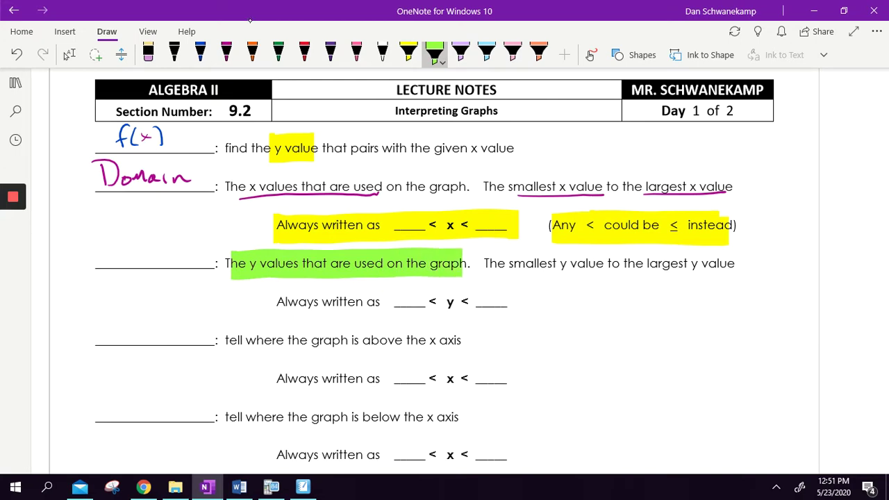
left_click_drag(290, 301, 513, 301)
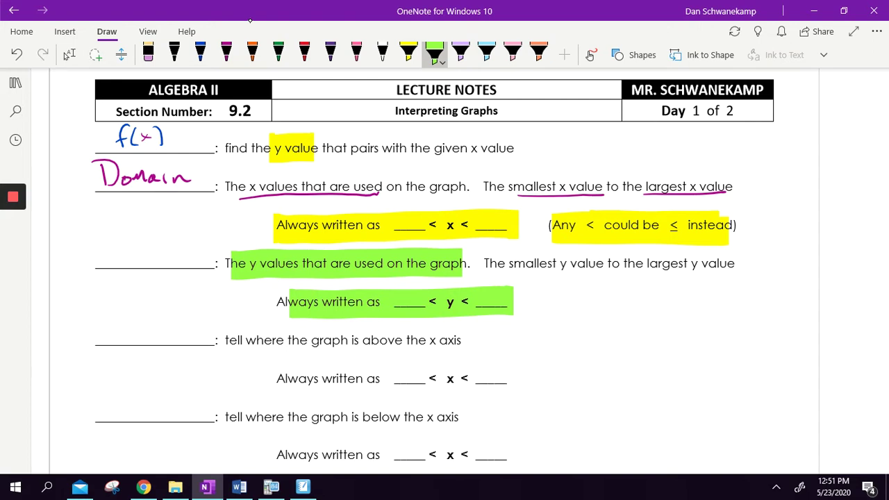
Handwrite RANGE in the third blank with the dark purple pen
left_click(330, 52)
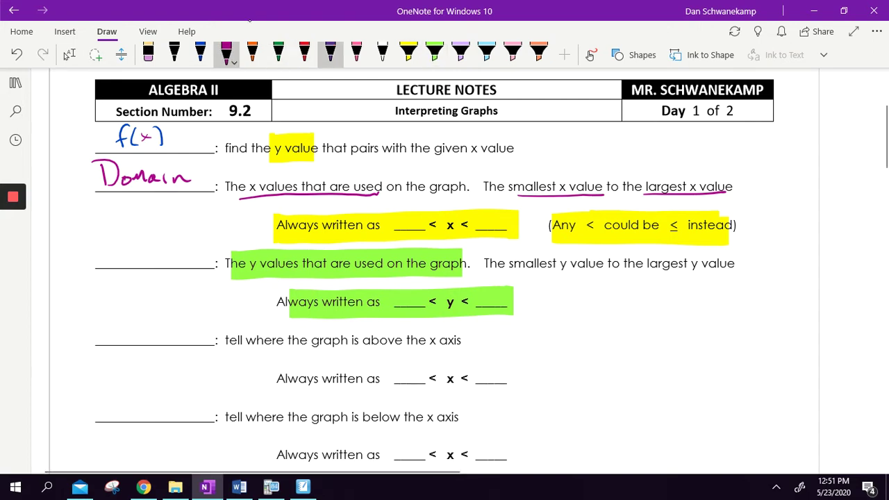
left_click_drag(106, 229, 105, 258)
left_click_drag(102, 227, 125, 257)
mouse_move(138, 243)
left_mouse_down()
mouse_move(141, 258)
mouse_move(160, 239)
left_mouse_up()
mouse_move(173, 241)
left_mouse_down()
mouse_move(169, 257)
mouse_move(176, 250)
mouse_move(195, 258)
left_mouse_up()
left_click_drag(183, 249, 194, 236)
scroll(444, 278, "down", 4)
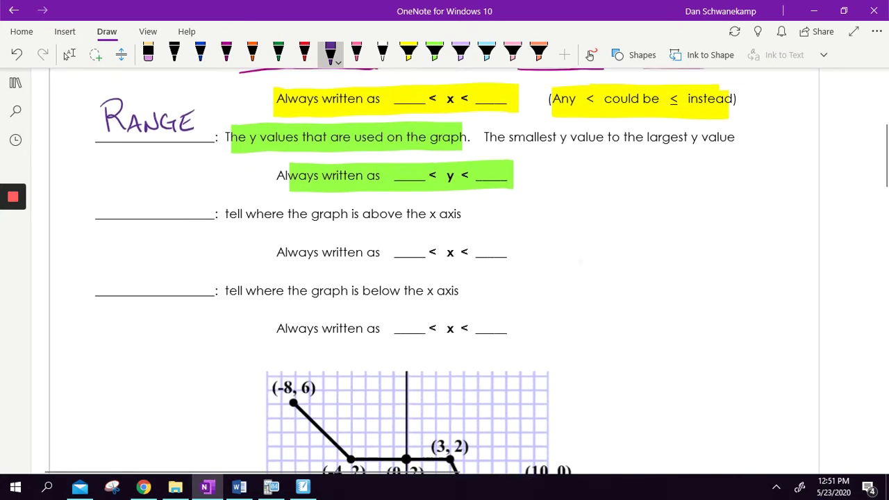
left_click(70, 54)
left_click(435, 53)
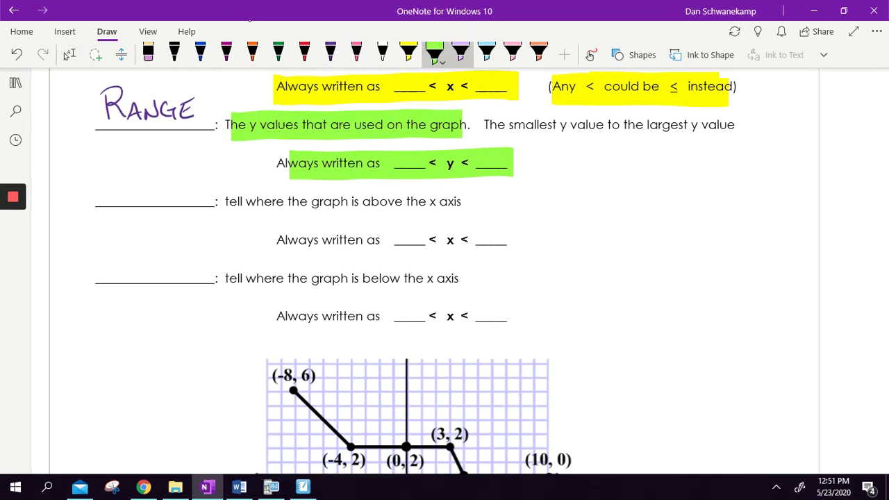
scroll(444, 278, "down", 4)
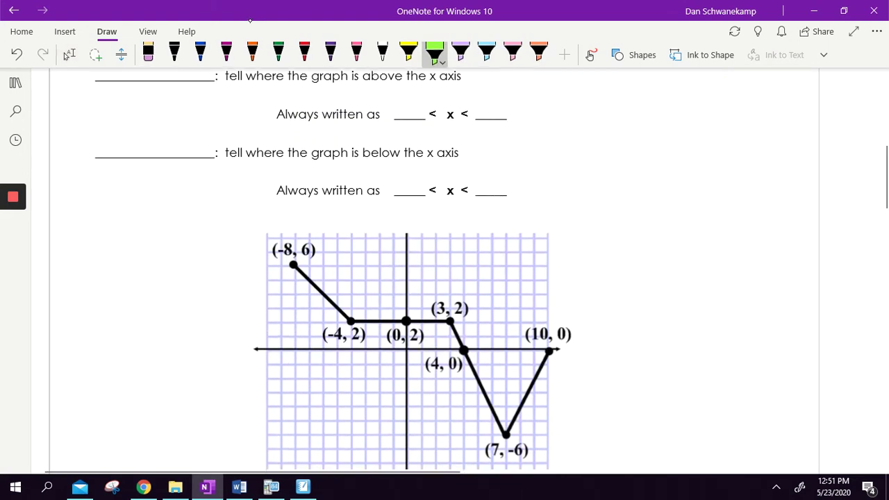
left_click_drag(253, 334, 568, 317)
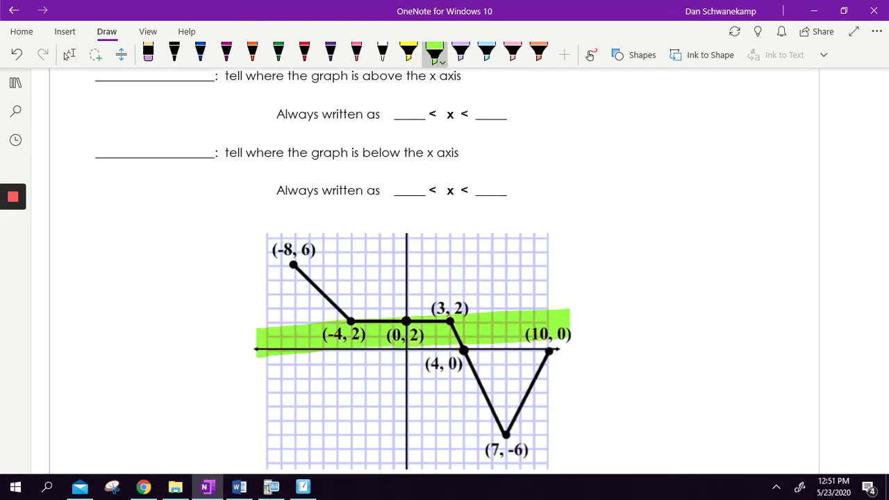
mouse_move(254, 309)
left_mouse_down()
mouse_move(535, 308)
mouse_move(262, 297)
mouse_move(559, 285)
mouse_move(257, 274)
mouse_move(559, 266)
mouse_move(248, 250)
mouse_move(563, 226)
left_mouse_up()
left_click_drag(259, 237, 235, 267)
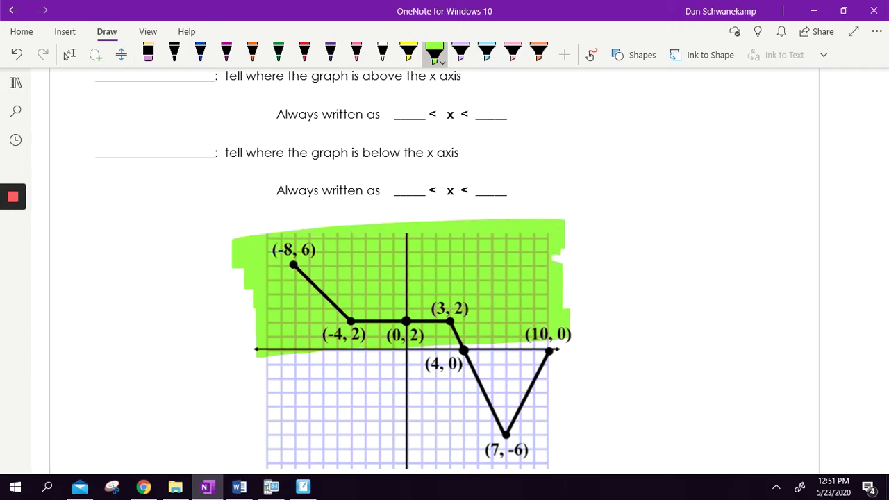
key("ctrl+z")
scroll(444, 271, "up", 3)
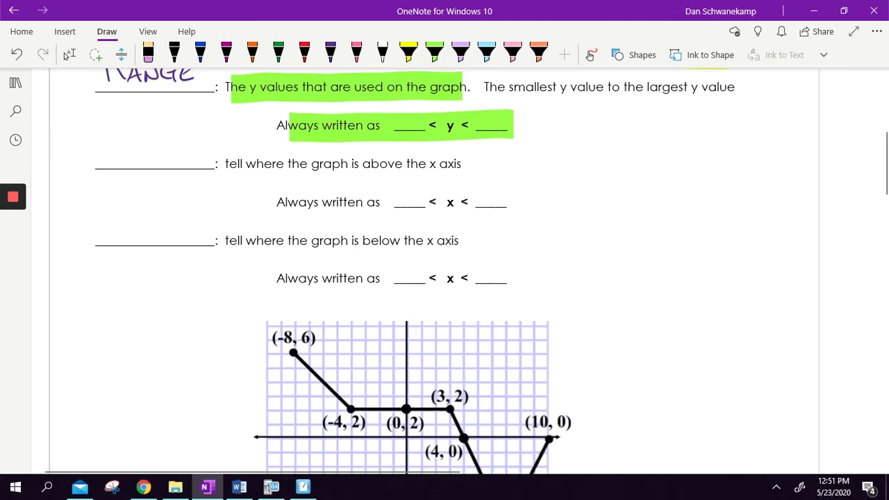
scroll(444, 271, "up", 2)
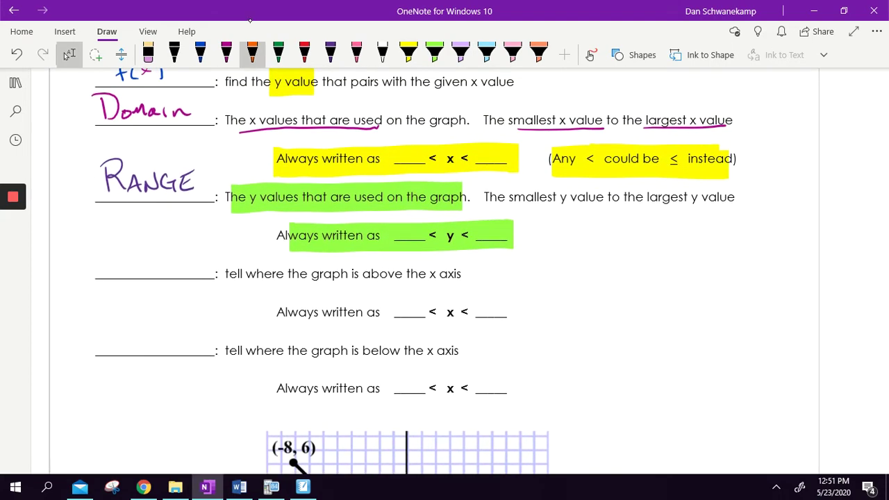
Write 'f(x) is positive' in purple ink beside the above-axis blank
left_click(226, 54)
left_click_drag(109, 247, 101, 273)
left_click_drag(98, 258, 132, 269)
mouse_move(132, 260)
left_mouse_down()
mouse_move(124, 268)
mouse_move(186, 277)
left_mouse_up()
left_click(161, 254)
left_click_drag(185, 262, 197, 267)
mouse_move(209, 259)
left_mouse_down()
mouse_move(203, 267)
mouse_move(223, 264)
left_mouse_up()
left_click(213, 253)
left_click_drag(216, 254, 230, 262)
left_click(230, 249)
left_click_drag(234, 254, 255, 255)
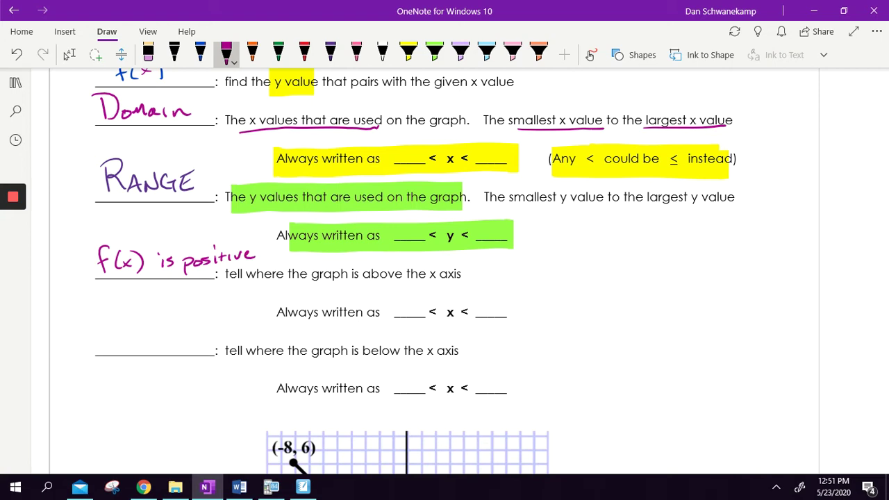
Start the f(x)>0 label under RANGE and highlight the above-axis notation line yellow
mouse_move(104, 212)
left_mouse_down()
mouse_move(104, 230)
mouse_move(116, 218)
left_mouse_up()
mouse_move(118, 212)
left_mouse_down()
mouse_move(120, 227)
mouse_move(97, 230)
mouse_move(107, 222)
left_mouse_up()
mouse_move(117, 212)
left_mouse_down()
mouse_move(115, 229)
mouse_move(135, 230)
mouse_move(171, 213)
left_mouse_up()
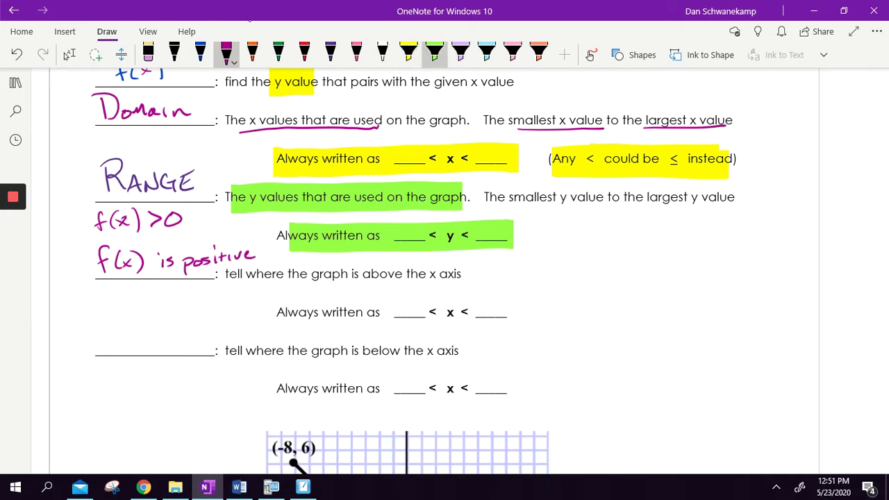
left_click(408, 54)
left_click_drag(279, 311, 488, 311)
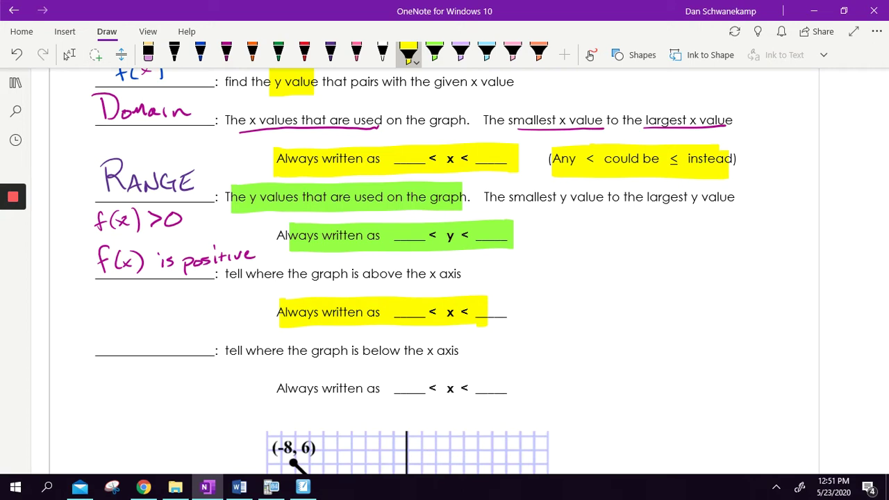
Write 'f(x) is negative' in red ink beside the below-axis blank
left_click(304, 54)
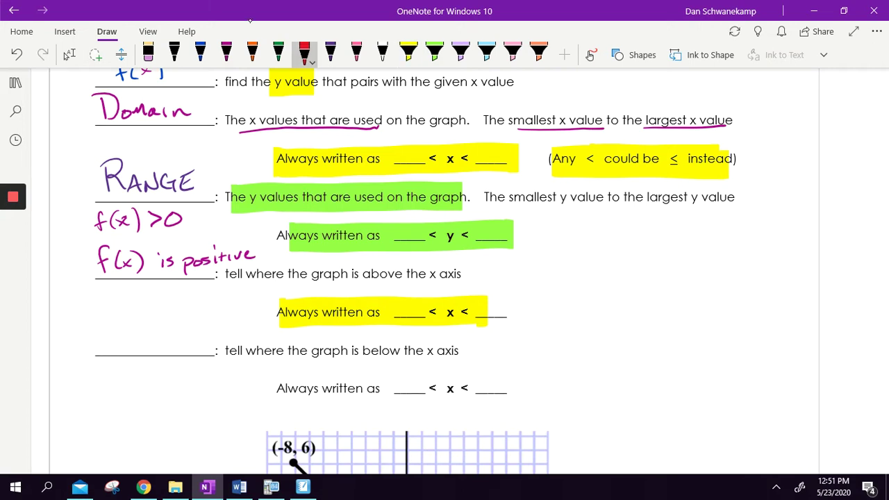
left_click_drag(104, 327, 97, 349)
left_click_drag(92, 338, 104, 345)
mouse_move(111, 336)
left_mouse_down()
mouse_move(119, 344)
mouse_move(111, 344)
left_mouse_up()
left_click_drag(123, 330, 125, 346)
left_click_drag(178, 339, 185, 342)
left_click_drag(193, 337, 185, 355)
left_click_drag(203, 337, 209, 344)
left_click_drag(204, 337, 246, 333)
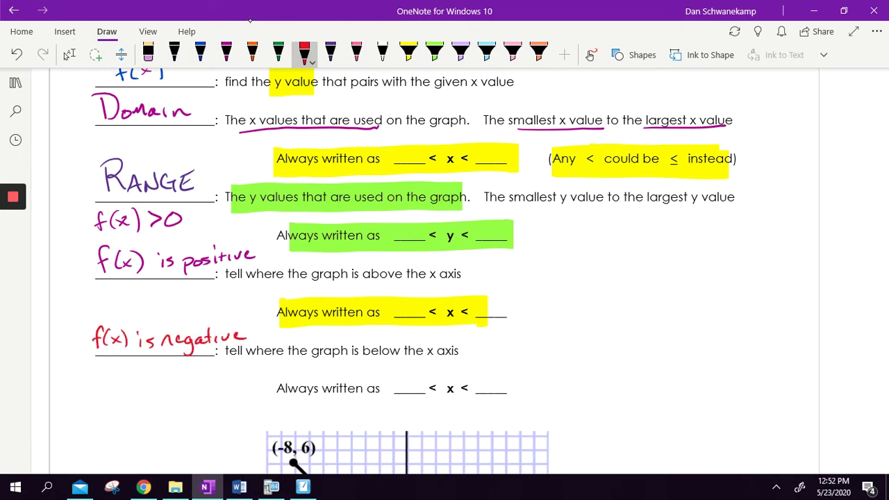
Write f(x)<0 in red under 'f(x) is positive'
left_click_drag(118, 287, 110, 306)
left_click_drag(105, 296, 122, 306)
mouse_move(130, 295)
left_mouse_down()
mouse_move(142, 304)
mouse_move(132, 305)
left_mouse_up()
mouse_move(144, 288)
left_mouse_down()
mouse_move(147, 308)
mouse_move(173, 308)
mouse_move(184, 295)
left_mouse_up()
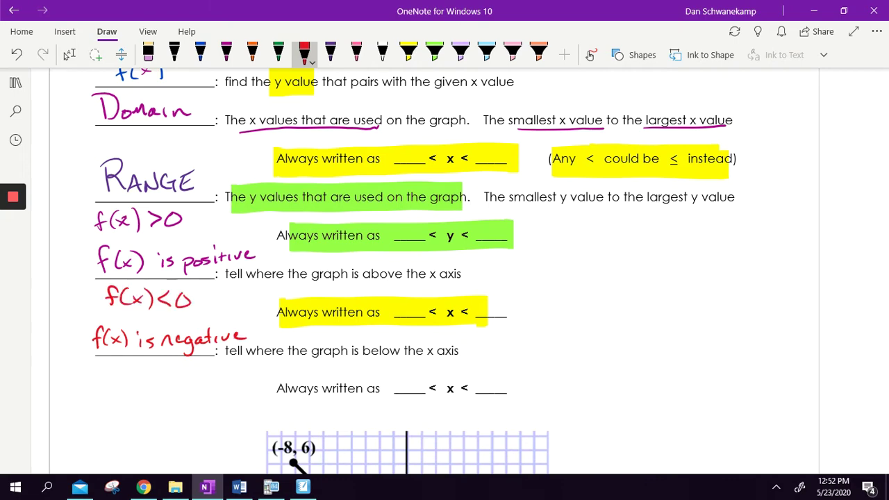
scroll(445, 271, "up", 2)
scroll(444, 271, "down", 5)
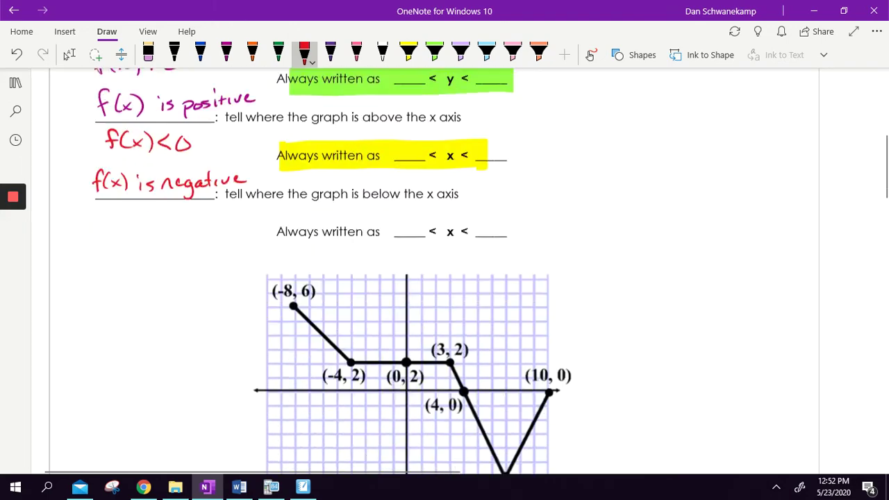
Label the Ex 1 graph f(x) in red ink
scroll(445, 270, "down", 3)
scroll(445, 271, "up", 1)
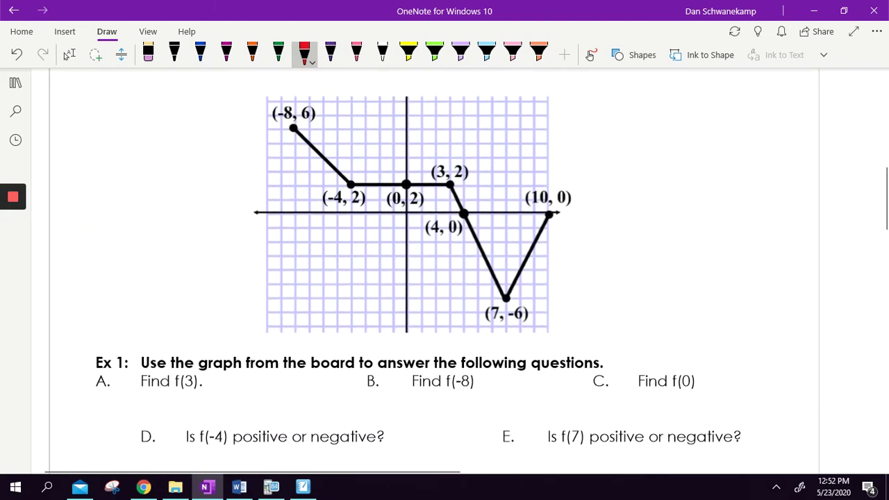
left_click(517, 128)
mouse_move(531, 104)
left_mouse_down()
mouse_move(525, 135)
mouse_move(528, 125)
left_mouse_up()
mouse_move(546, 107)
left_mouse_down()
mouse_move(541, 132)
mouse_move(564, 128)
left_mouse_up()
mouse_move(564, 116)
left_mouse_down()
mouse_move(550, 128)
mouse_move(564, 134)
left_mouse_up()
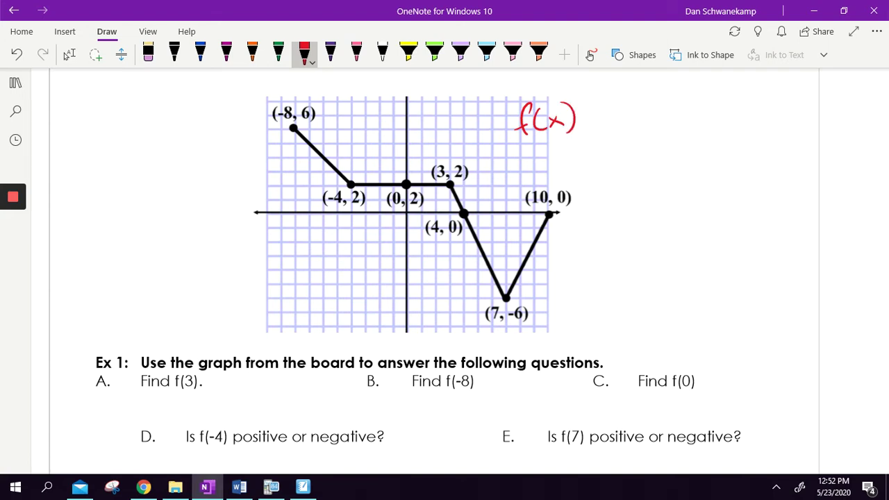
In blue, circle the (3, 2) point and answer f(3) = 2
left_click(200, 53)
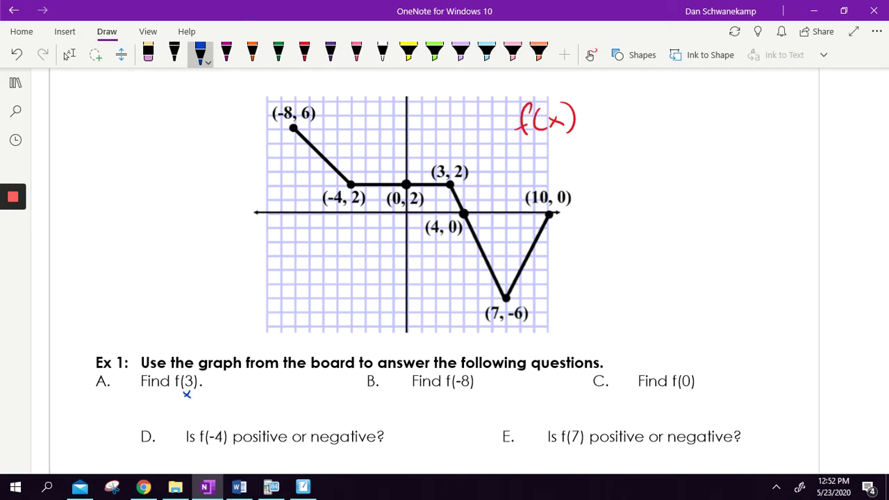
mouse_move(464, 162)
left_mouse_down()
mouse_move(435, 185)
mouse_move(467, 164)
left_mouse_up()
left_click_drag(211, 379, 218, 378)
mouse_move(224, 376)
left_mouse_down()
mouse_move(226, 389)
mouse_move(238, 389)
left_mouse_up()
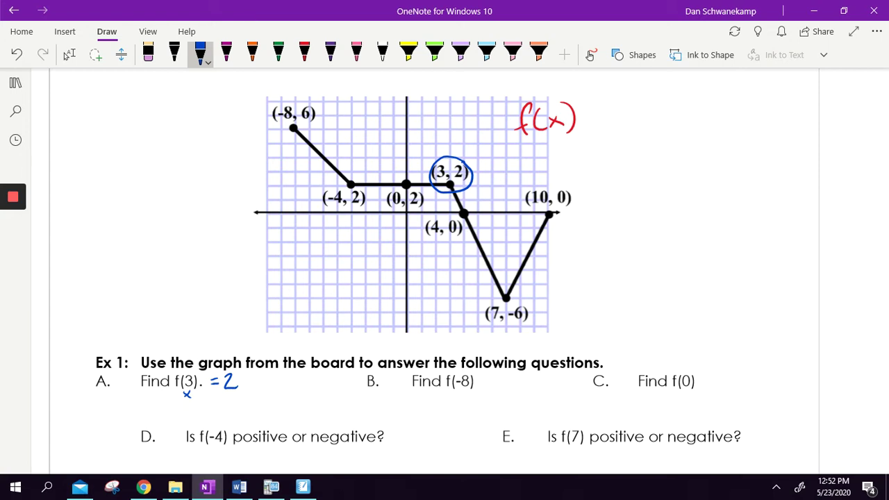
Mark the (-8, 6) point on the graph and answer f(-8) = 6
left_click_drag(300, 135, 285, 137)
mouse_move(310, 99)
left_mouse_down()
mouse_move(316, 119)
mouse_move(312, 99)
left_mouse_up()
left_click_drag(495, 373, 489, 390)
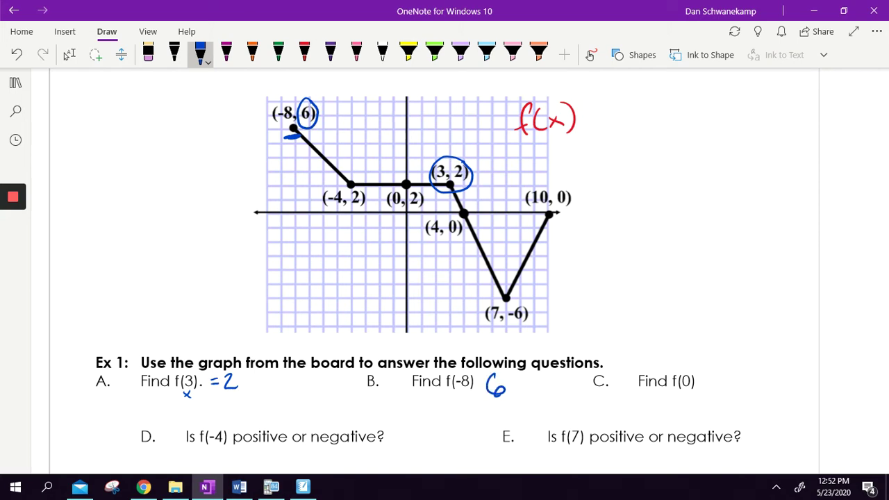
Circle the 2 in (0, 2) and answer f(0) = 2, undoing a misplaced 2
left_click_drag(678, 390, 686, 397)
left_click_drag(686, 390, 679, 398)
mouse_move(419, 188)
left_mouse_down()
mouse_move(413, 208)
mouse_move(423, 190)
left_mouse_up()
mouse_move(705, 375)
left_mouse_down()
mouse_move(721, 386)
mouse_move(714, 374)
left_mouse_up()
key("ctrl+z")
left_click_drag(706, 380, 741, 381)
In pink, mark the -4 and circle the 2 of (-4, 2), then circle 'positive' for D
left_click(356, 54)
left_click_drag(331, 208, 345, 206)
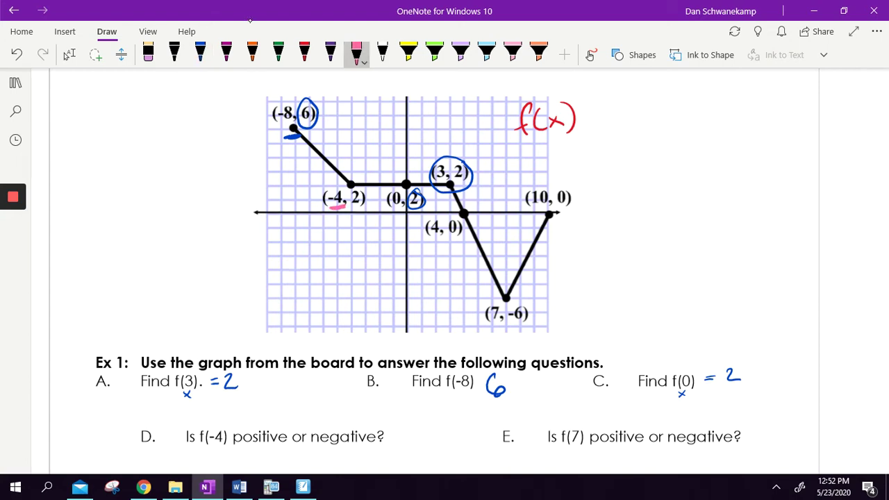
mouse_move(358, 184)
left_mouse_down()
mouse_move(350, 205)
mouse_move(361, 186)
left_mouse_up()
mouse_move(285, 429)
left_mouse_down()
mouse_move(292, 448)
mouse_move(266, 421)
left_mouse_up()
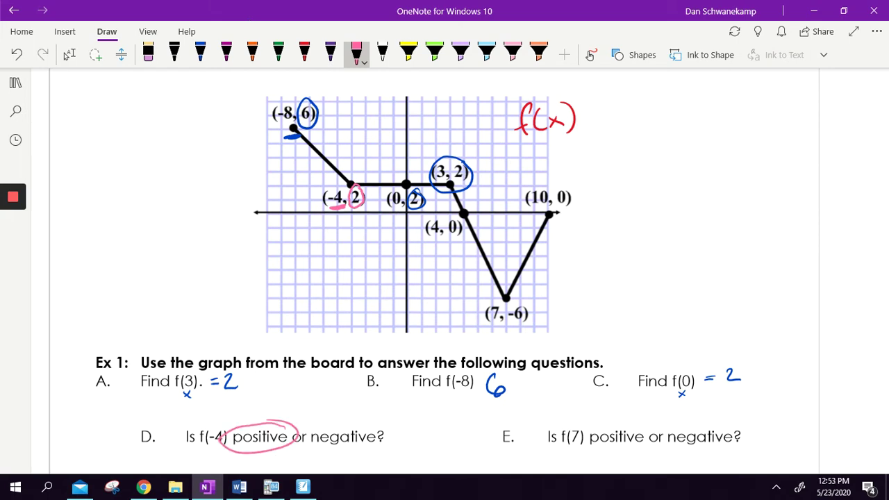
Mark the -6 point on the graph and circle 'negative' as the answer to E
scroll(444, 264, "down", 2)
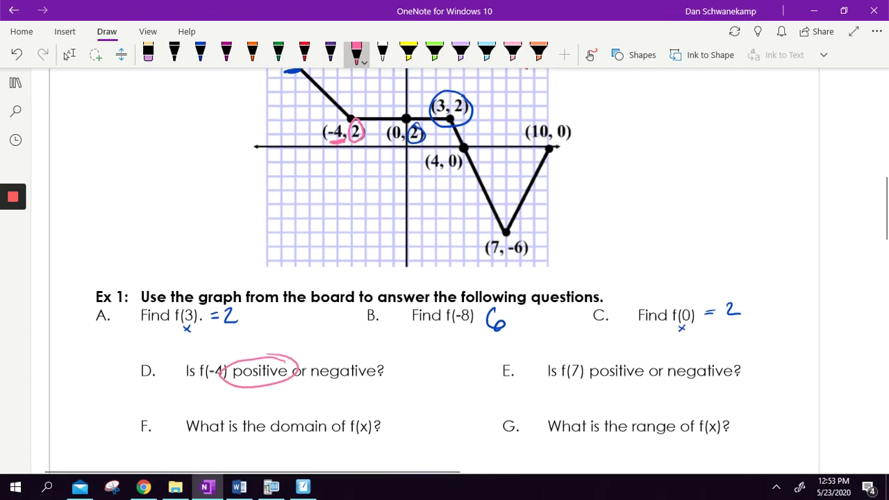
left_click_drag(487, 255, 502, 258)
left_click_drag(523, 231, 528, 238)
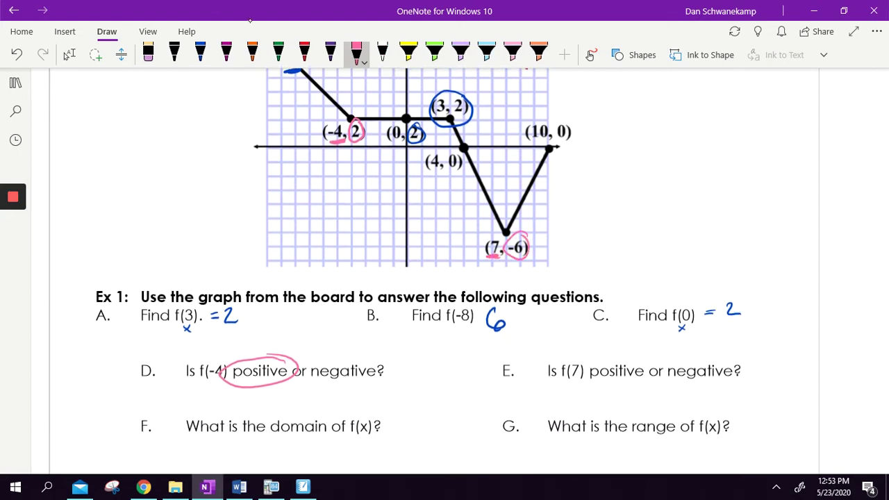
left_click_drag(727, 357, 741, 369)
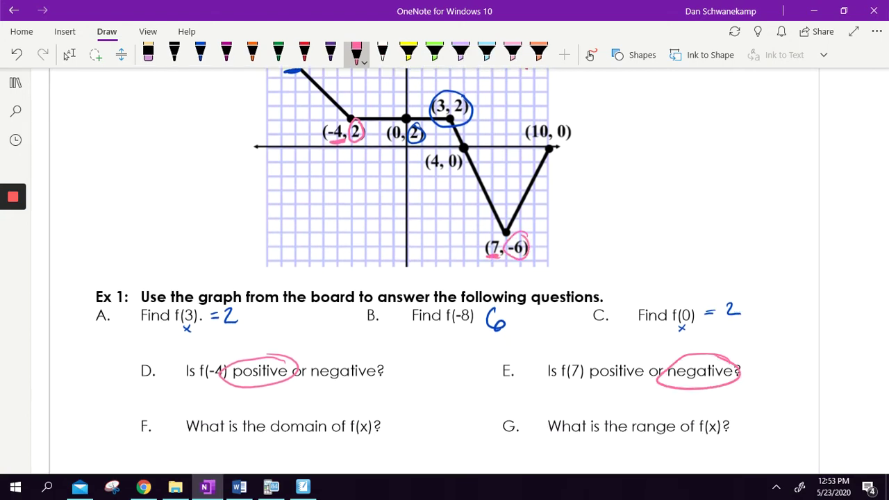